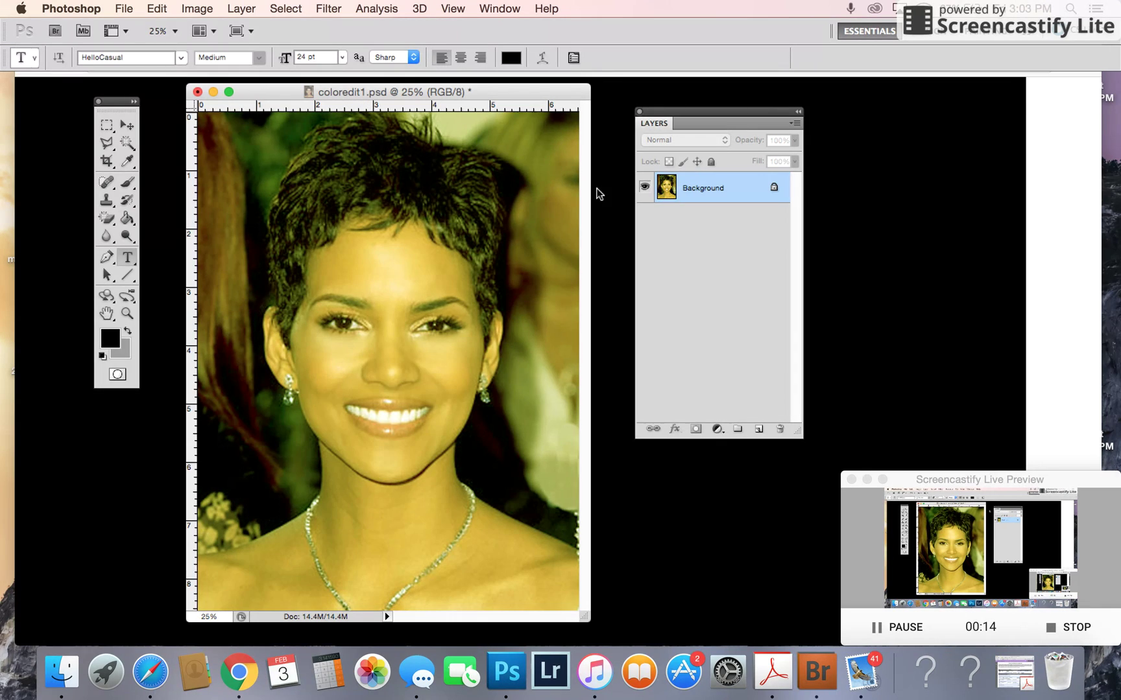
click(516, 8)
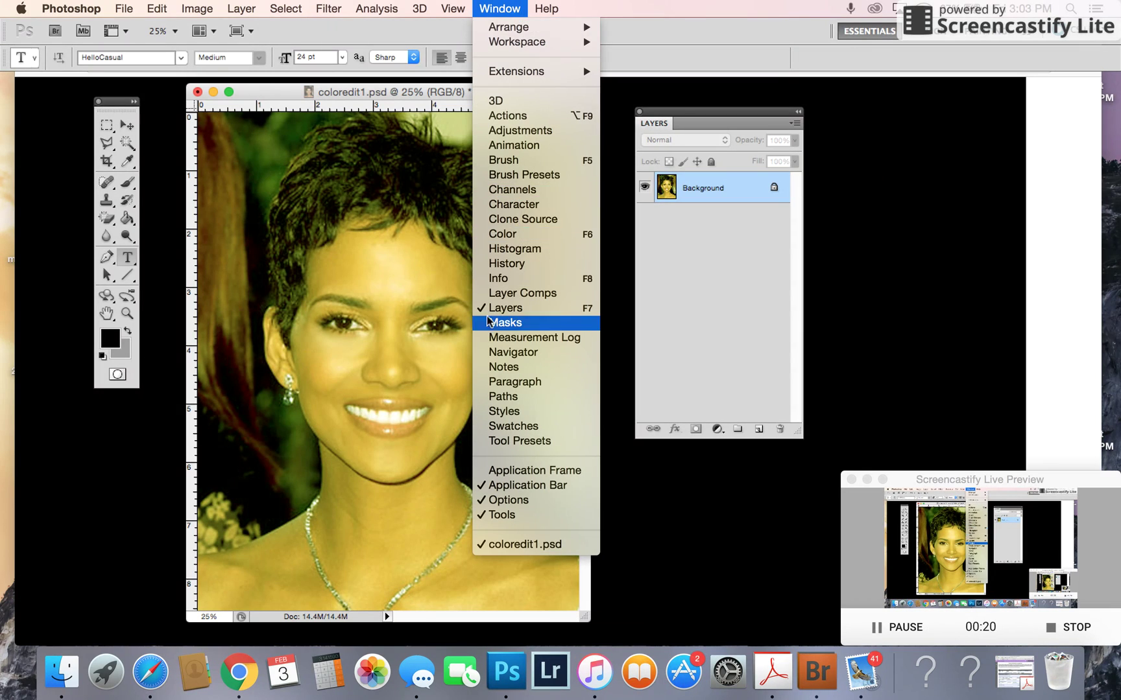
click(664, 123)
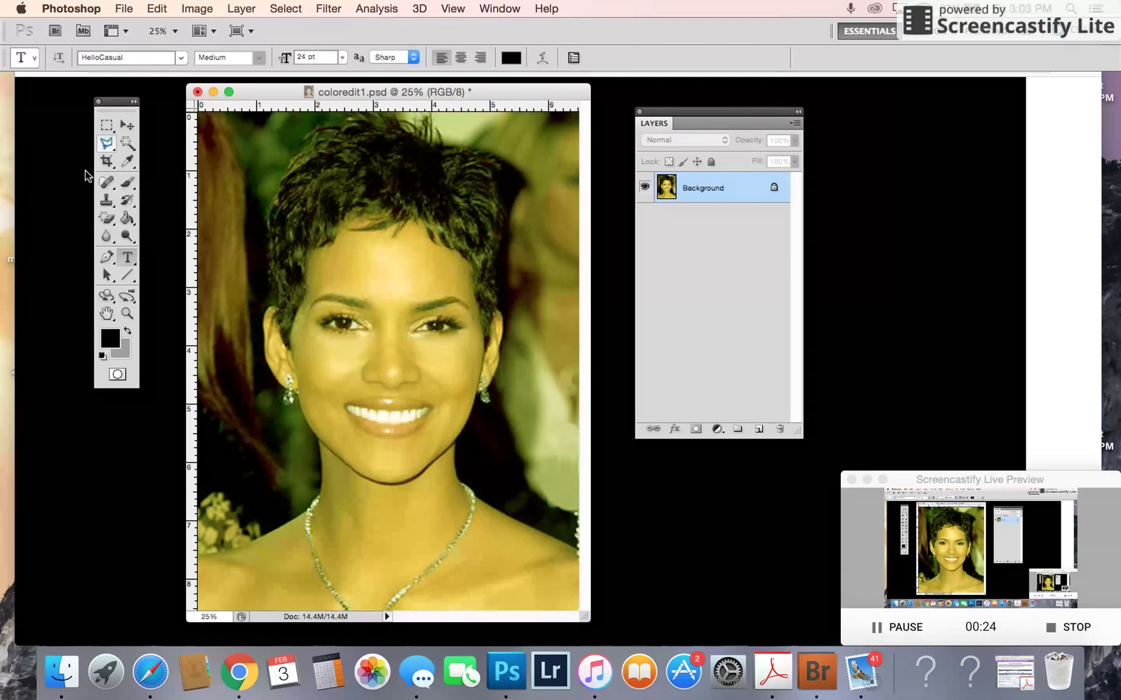
click(499, 9)
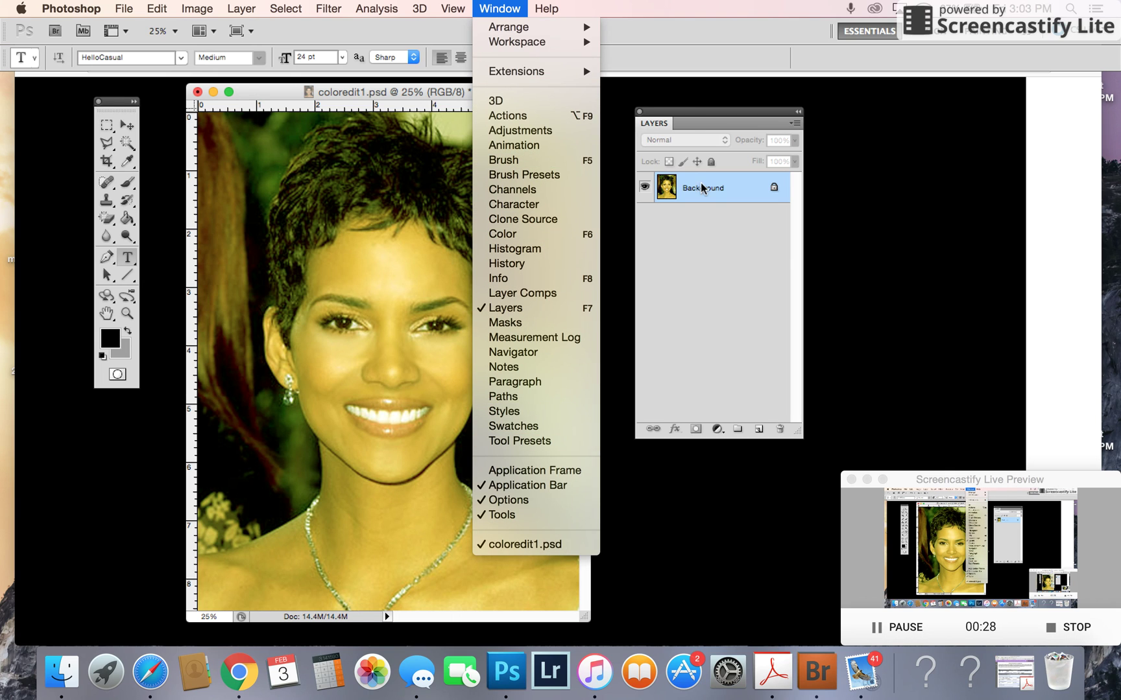
click(660, 128)
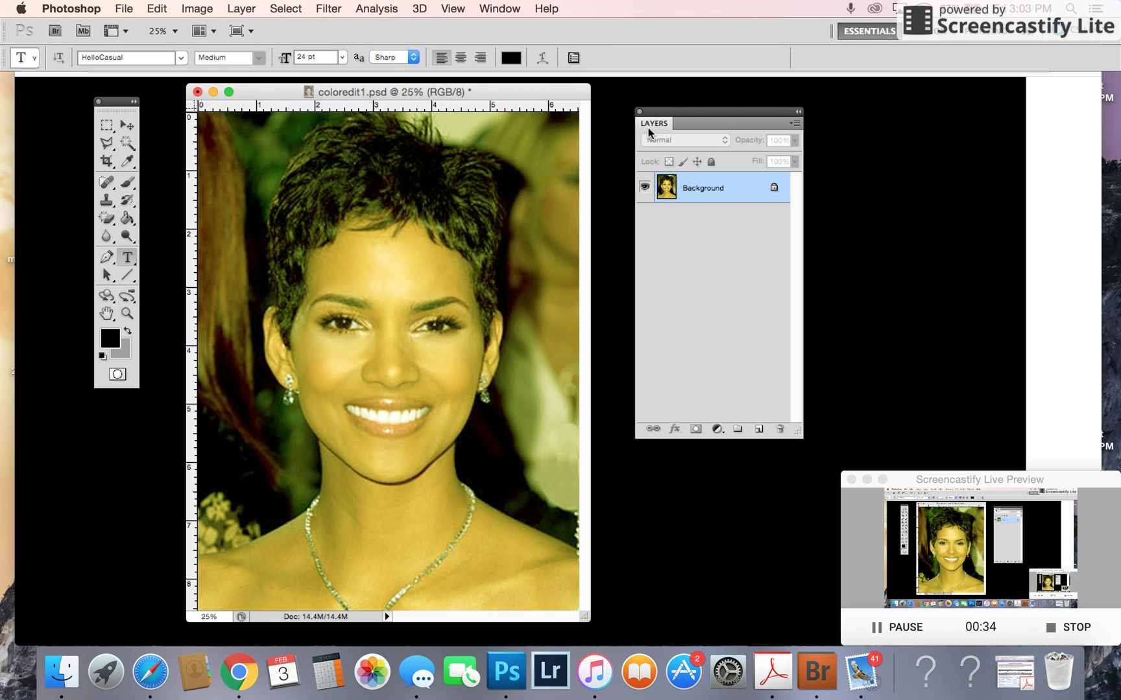
Step: Duplicate the Background layer and add a Levels adjustment layer with default settings above the copy
key(super+j)
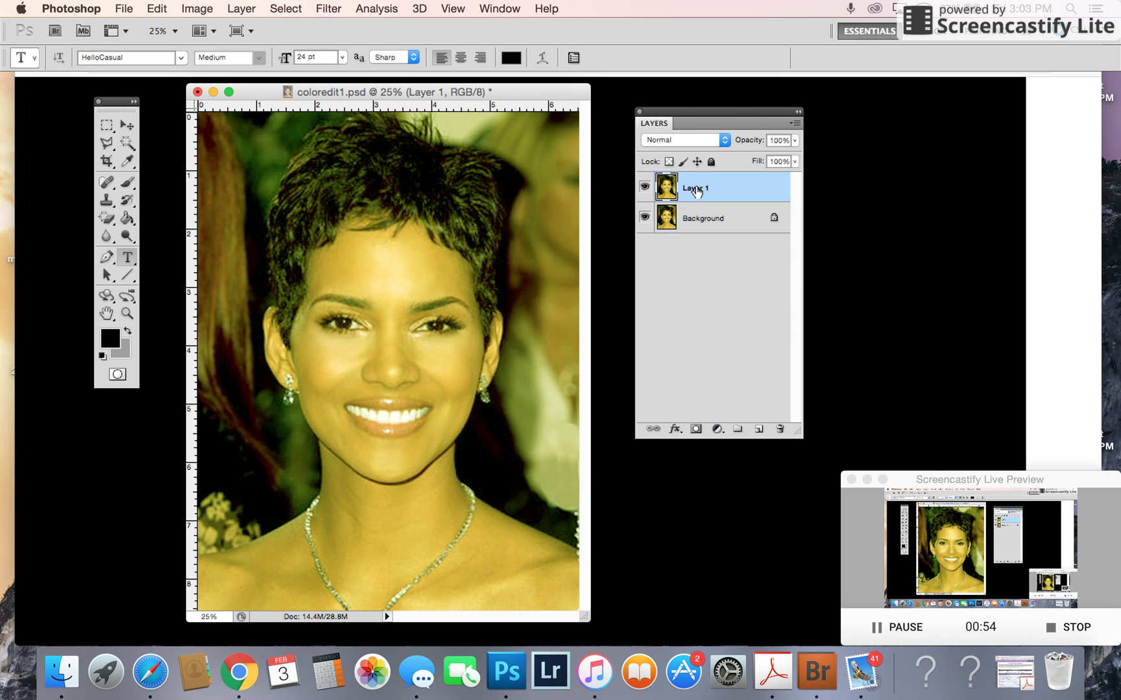
click(716, 429)
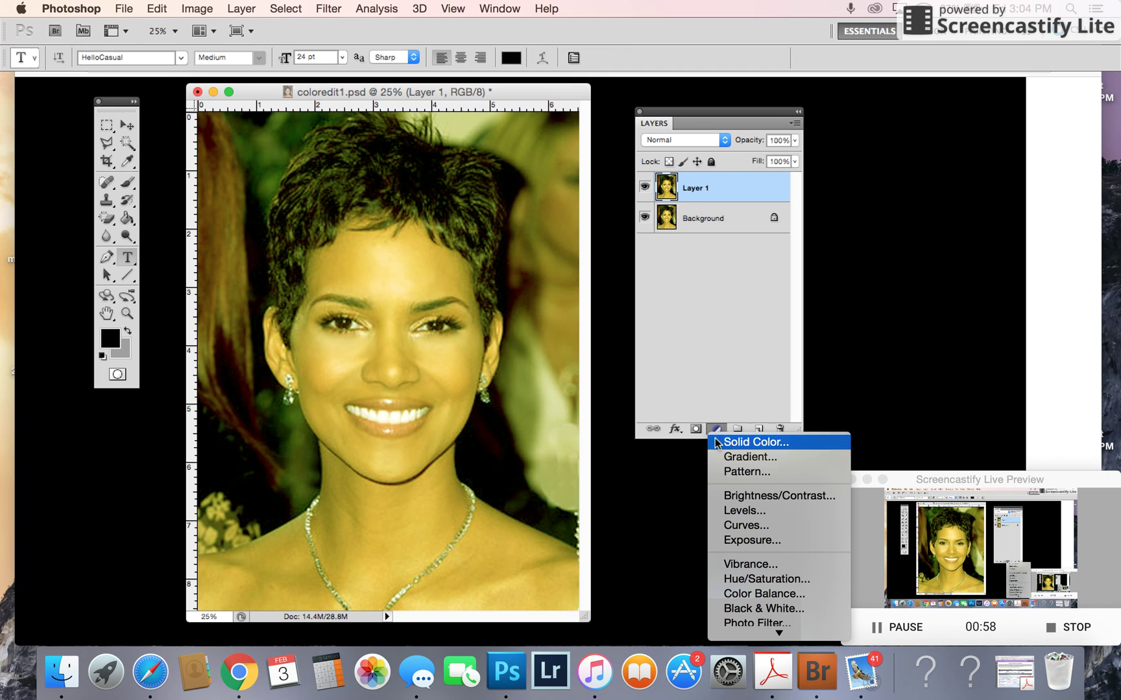
click(732, 510)
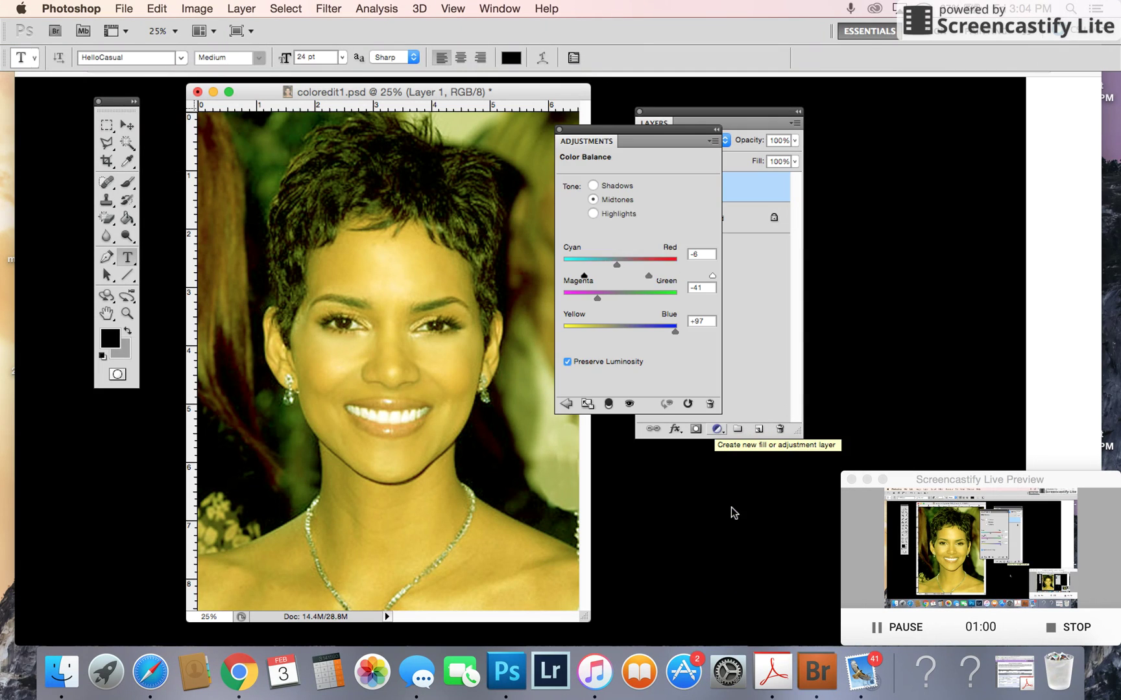
drag(599, 148, 516, 149)
drag(651, 123, 714, 126)
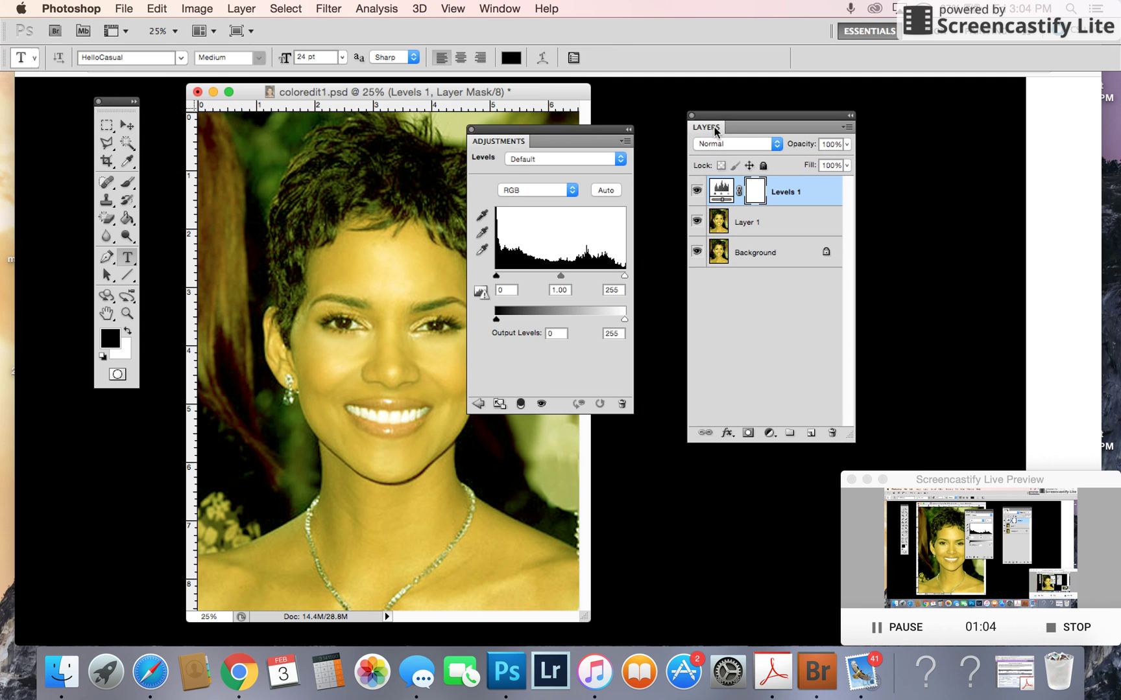
drag(517, 141, 551, 133)
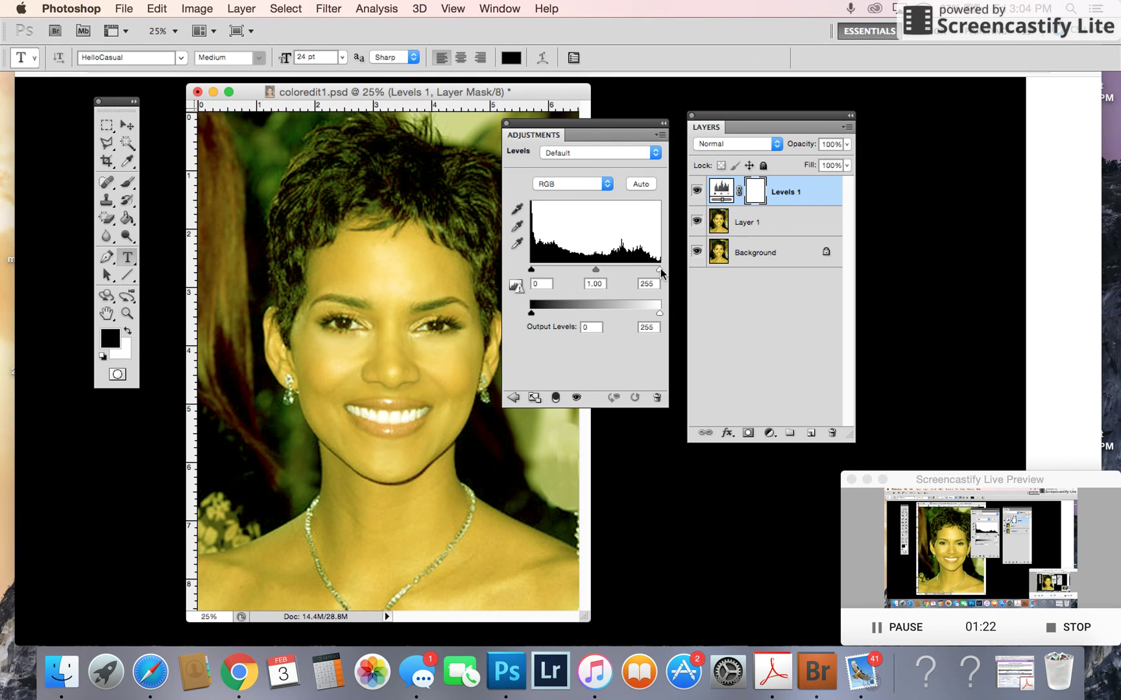
click(506, 123)
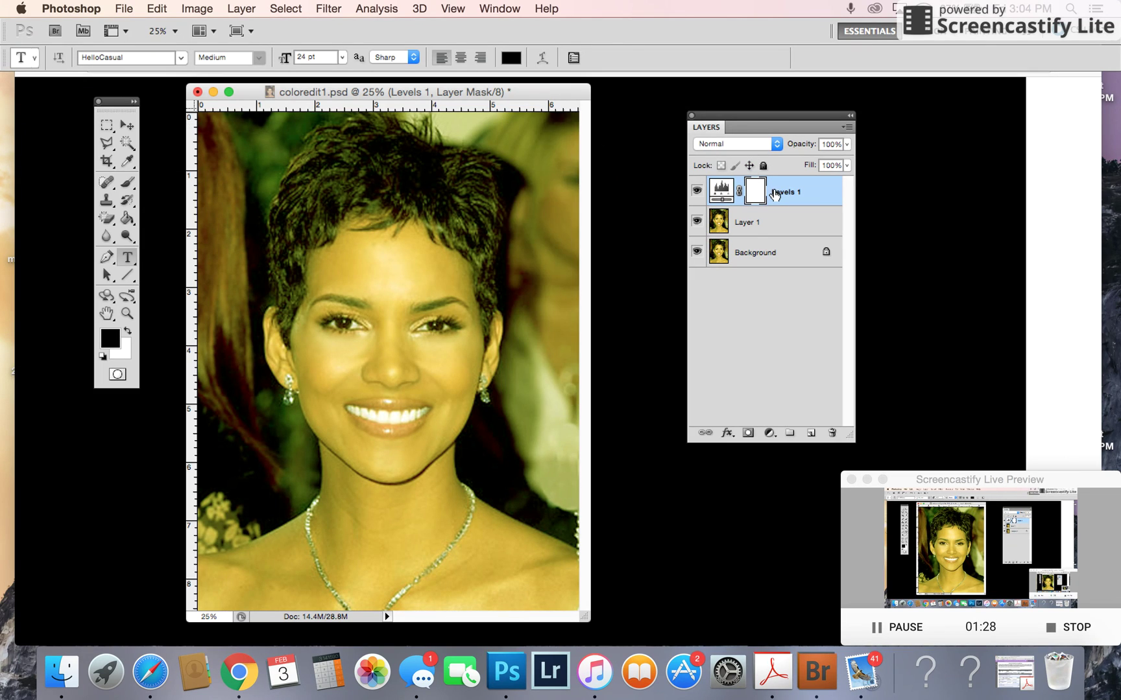
Step: Add a Color Balance adjustment layer above the Levels layer and move its settings and the layer list farther off the photo
click(769, 433)
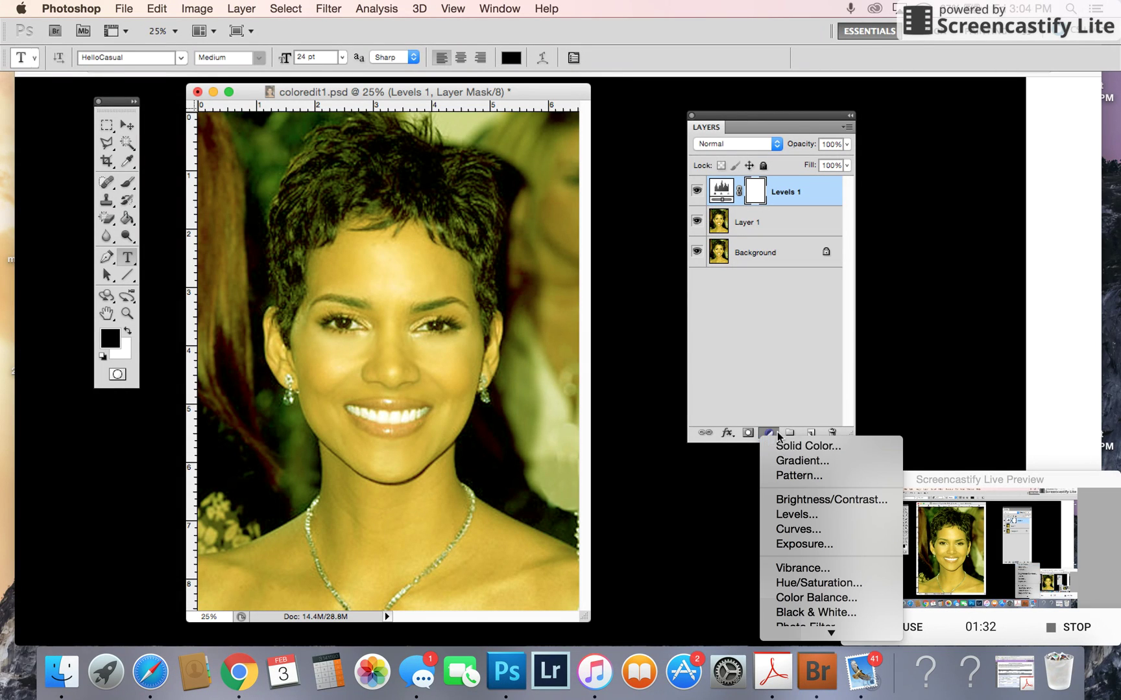
click(803, 598)
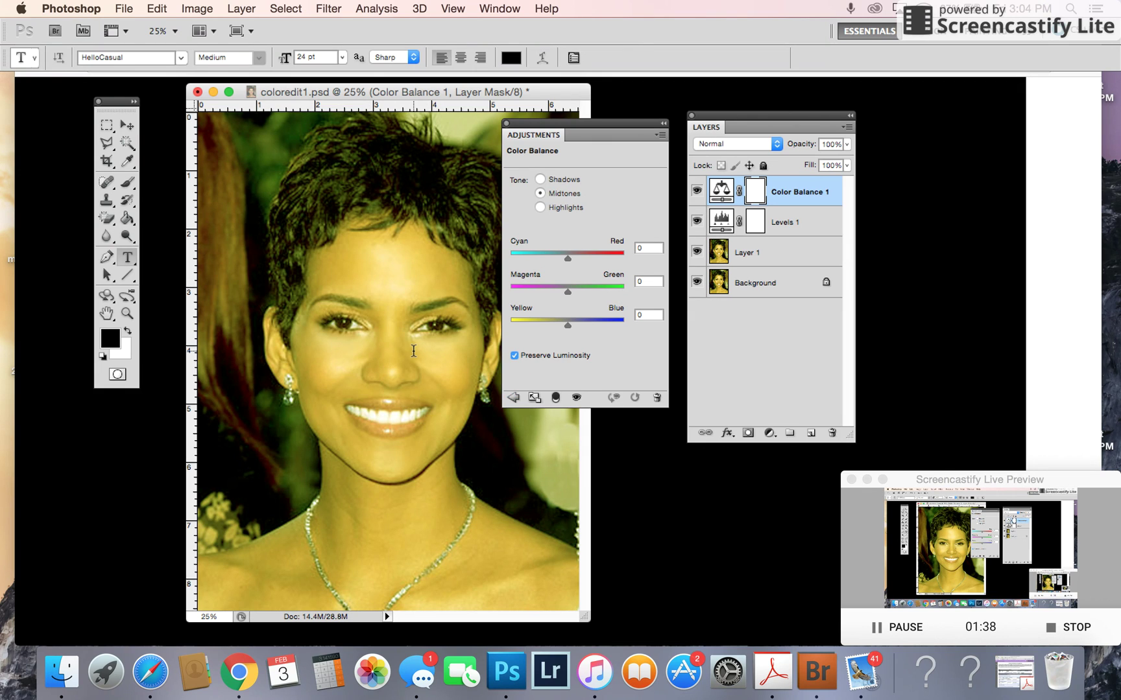
drag(547, 137, 571, 146)
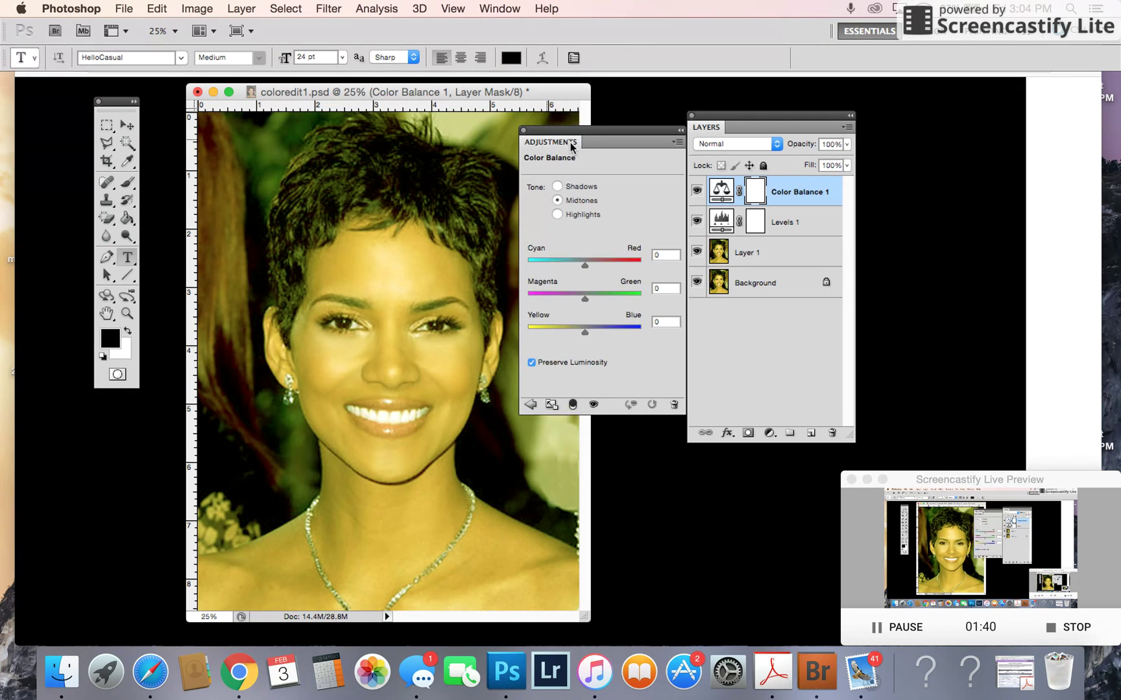
drag(709, 127, 748, 122)
drag(574, 141, 594, 138)
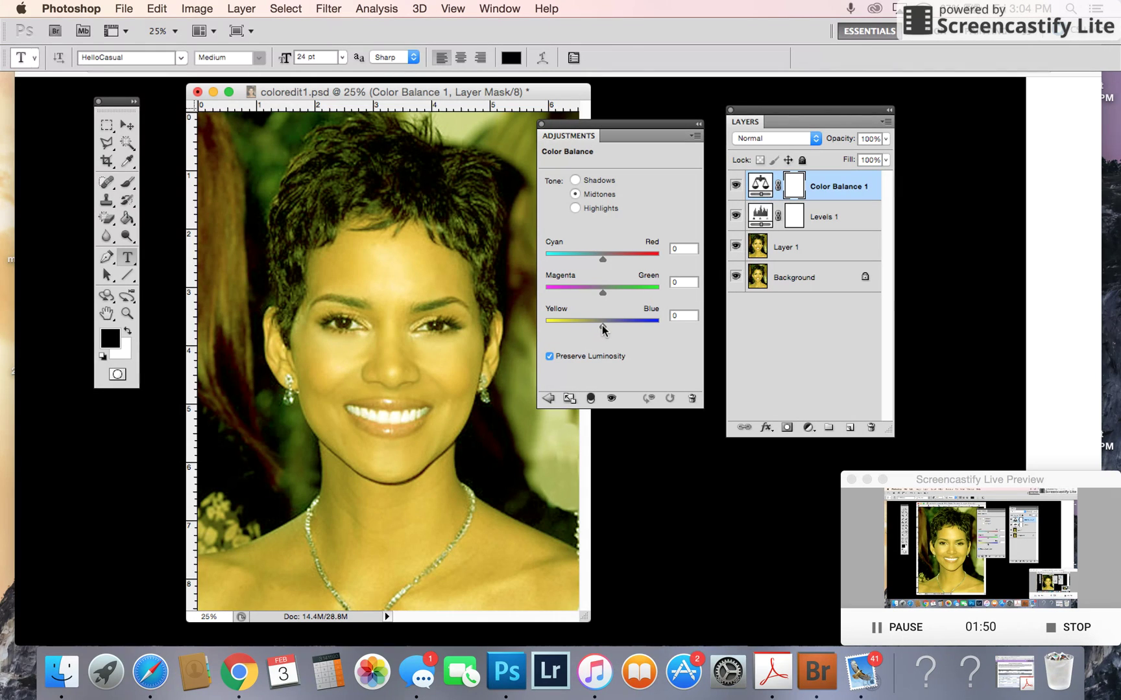
Step: Set the Color Balance midtones to +99 yellow-blue, -37 magenta-green and +9 cyan-red
drag(602, 325, 657, 328)
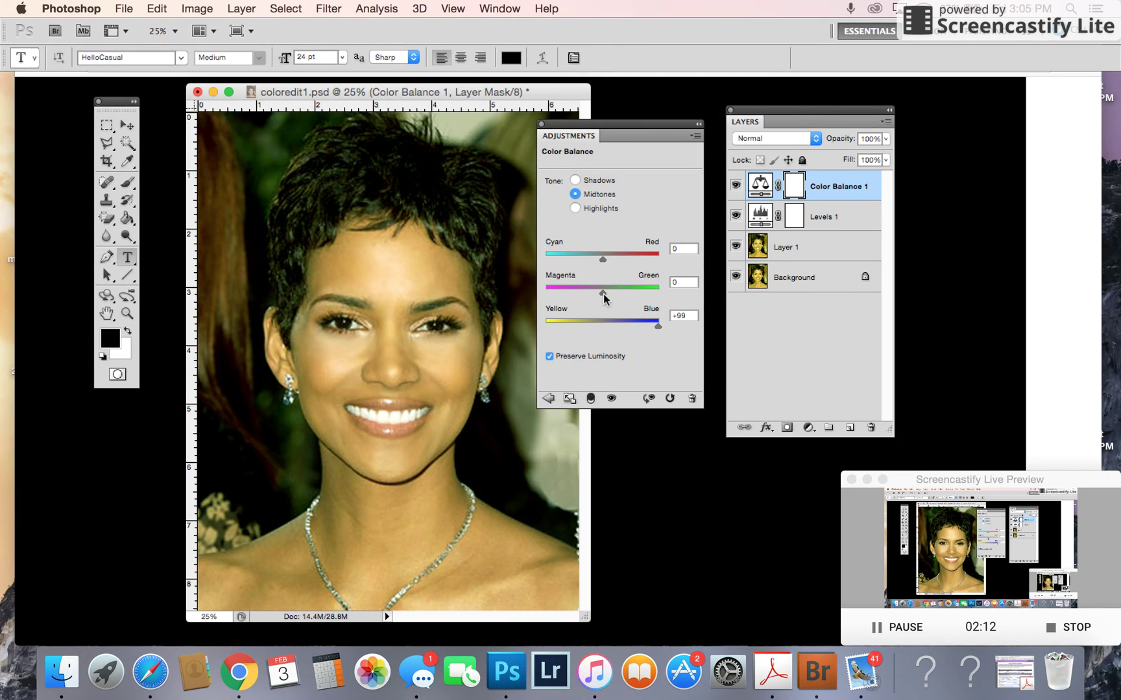
mouse_move(603, 294)
mouse_down()
mouse_move(540, 296)
mouse_move(583, 298)
mouse_up()
drag(601, 259, 606, 263)
Step: Set the Color Balance shadows to -16 cyan-red and the highlights to +30 yellow-blue
click(576, 182)
drag(603, 259, 592, 263)
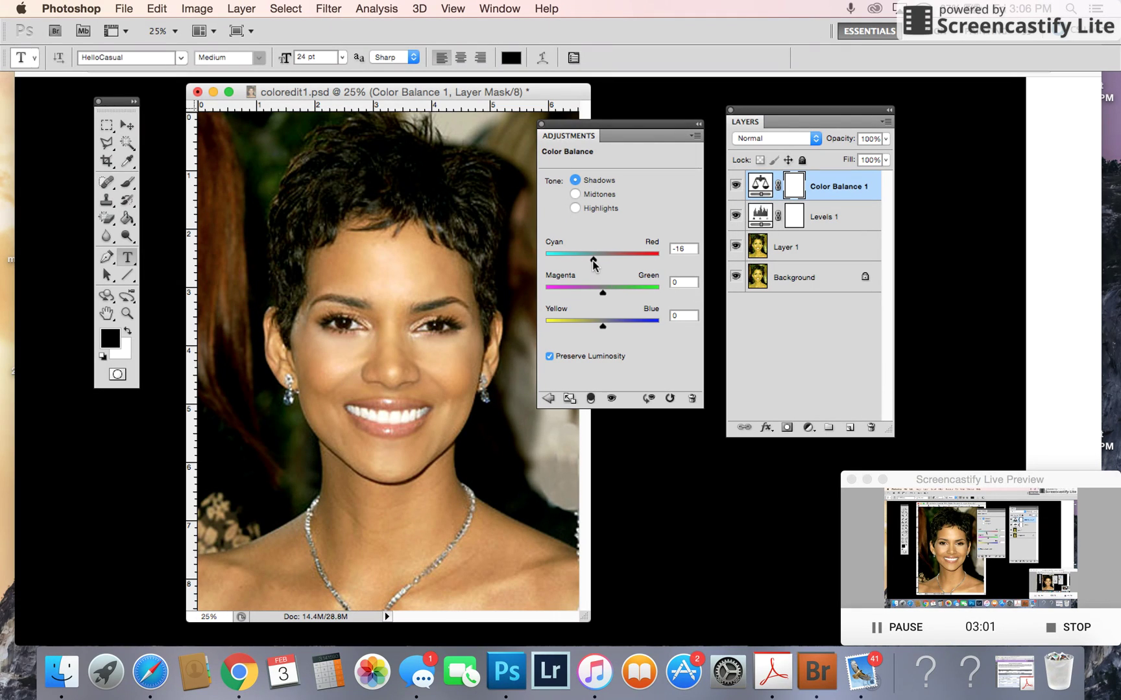
click(575, 207)
drag(604, 326, 619, 328)
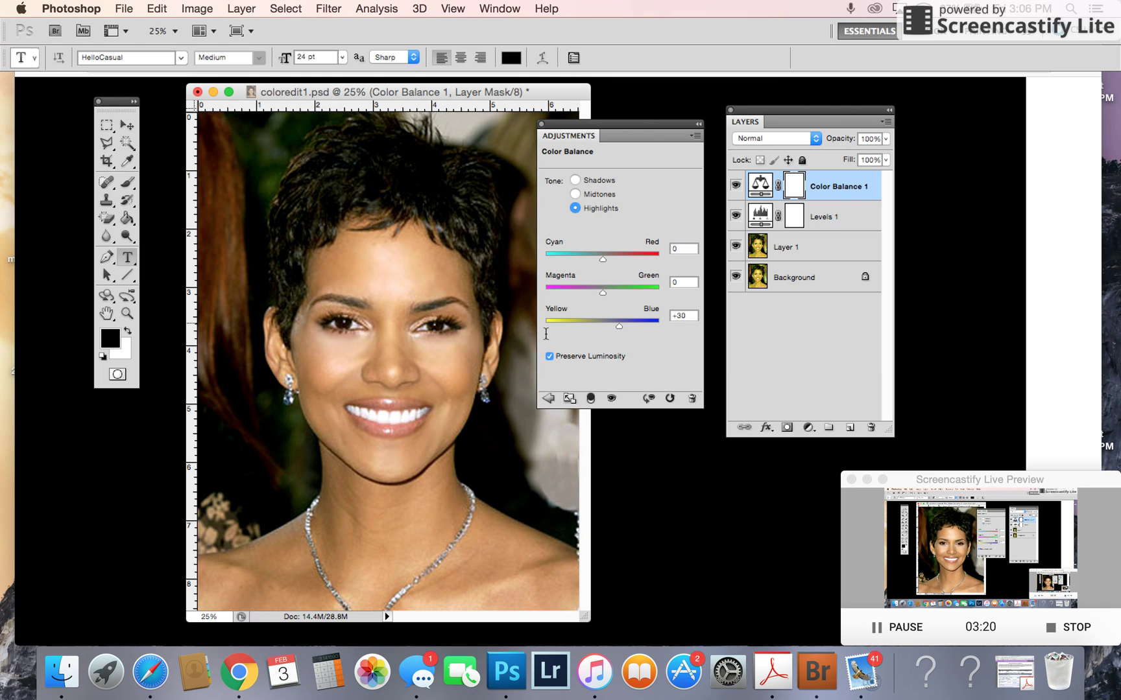
Step: Compare the photo with and without the Color Balance adjustment by toggling its visibility, and close its settings
click(610, 399)
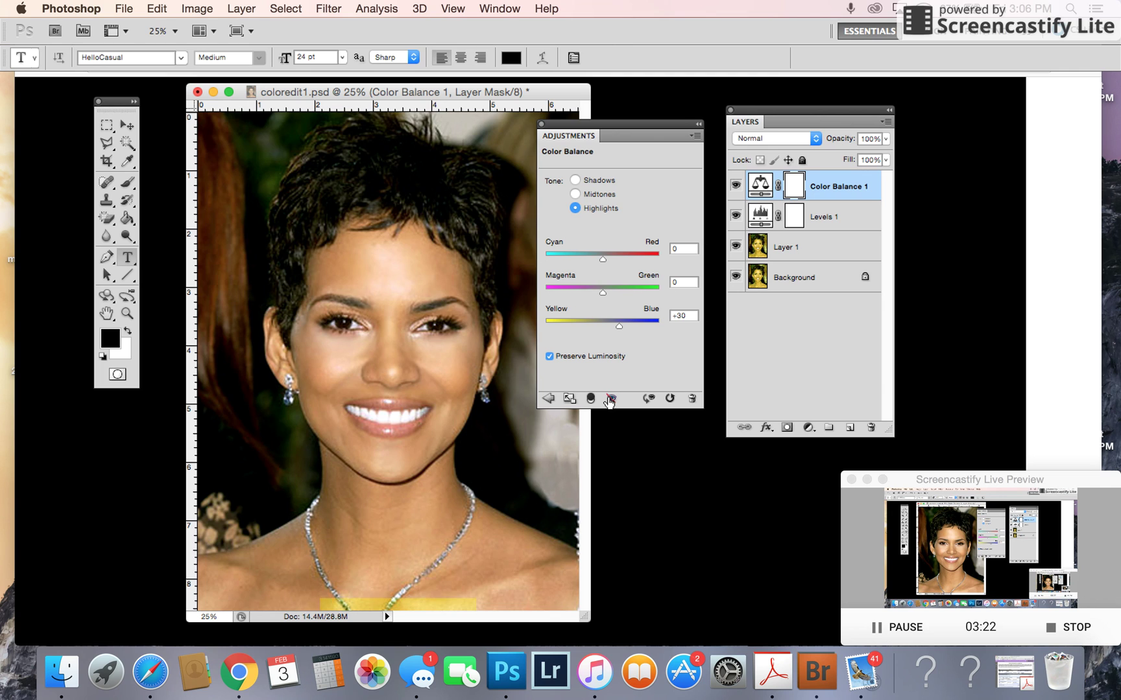
click(610, 400)
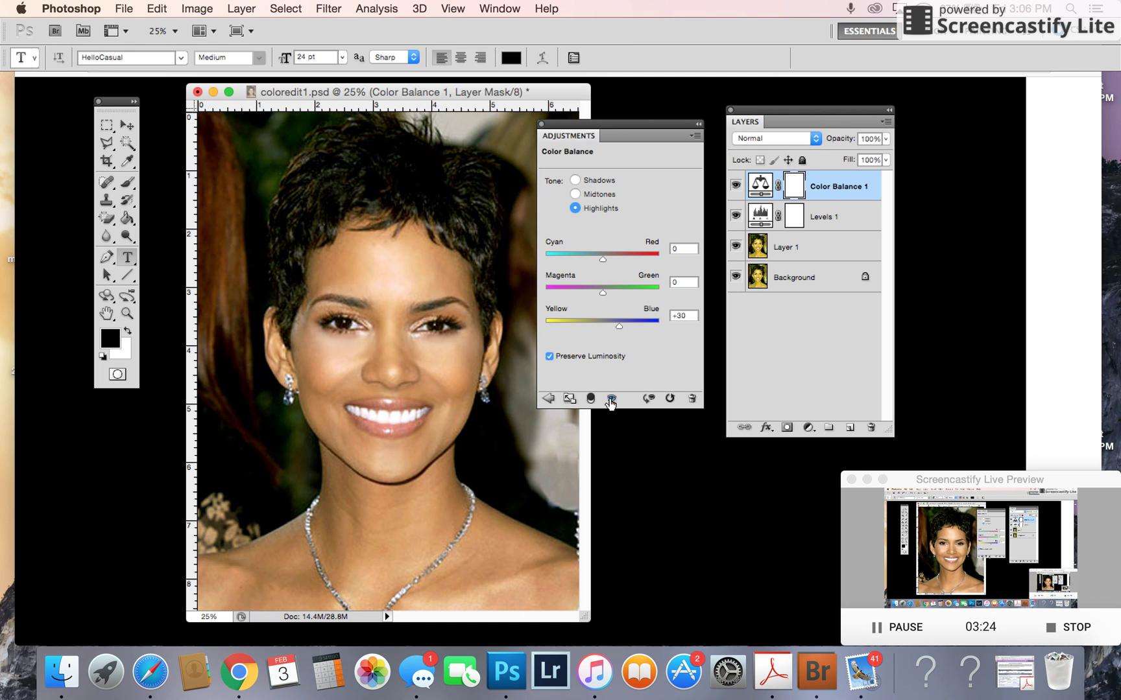
click(610, 399)
click(611, 399)
click(734, 185)
click(735, 185)
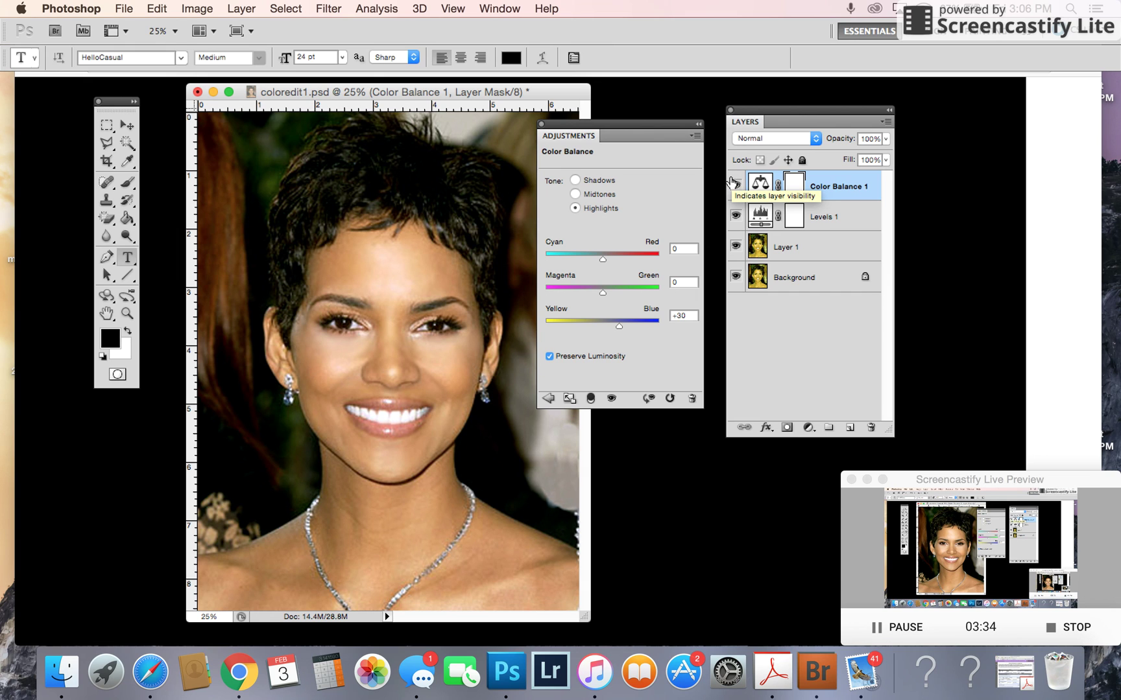
click(541, 125)
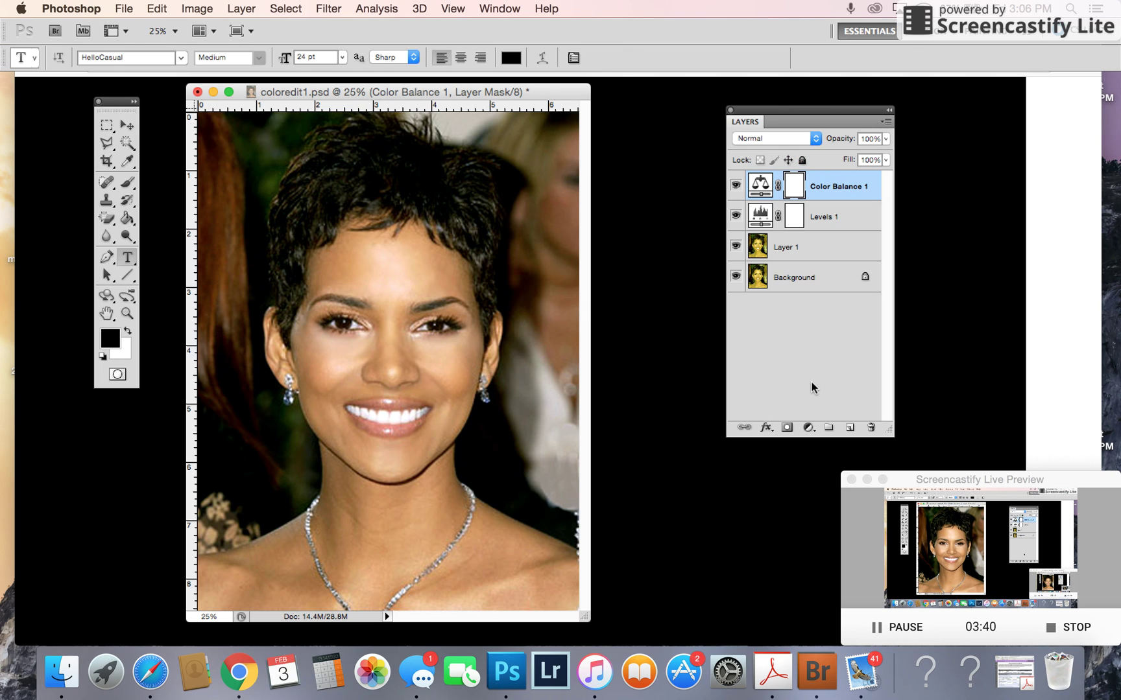
Step: Add a Brightness/Contrast adjustment layer on top with brightness 5 and contrast 13
click(808, 428)
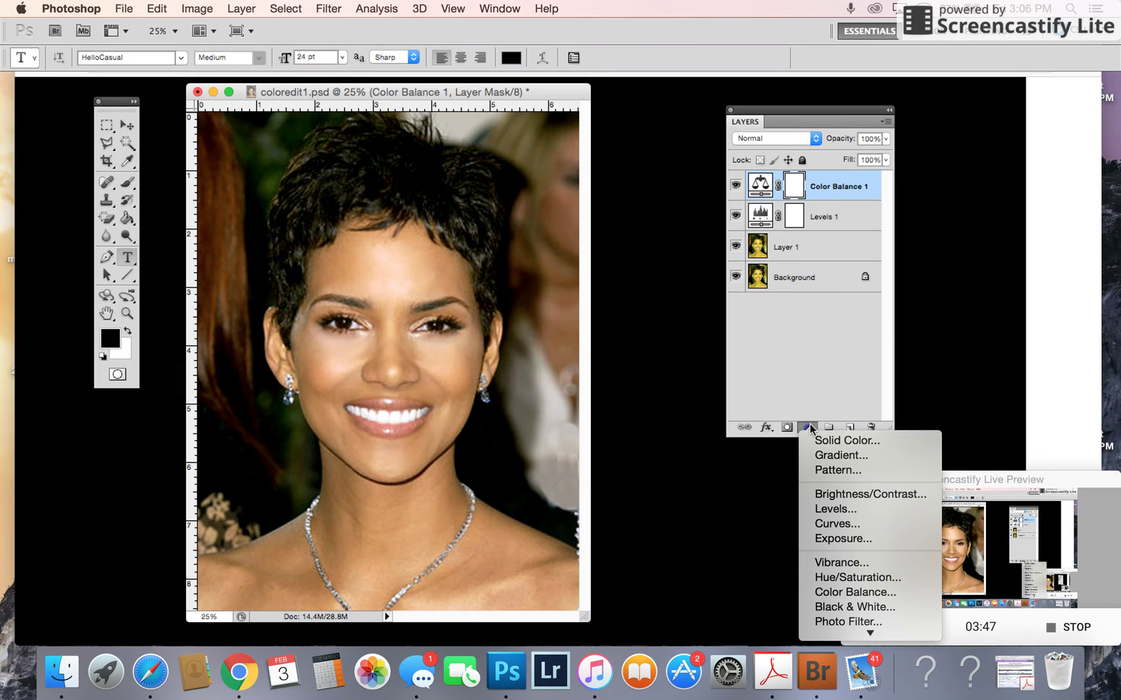
click(818, 494)
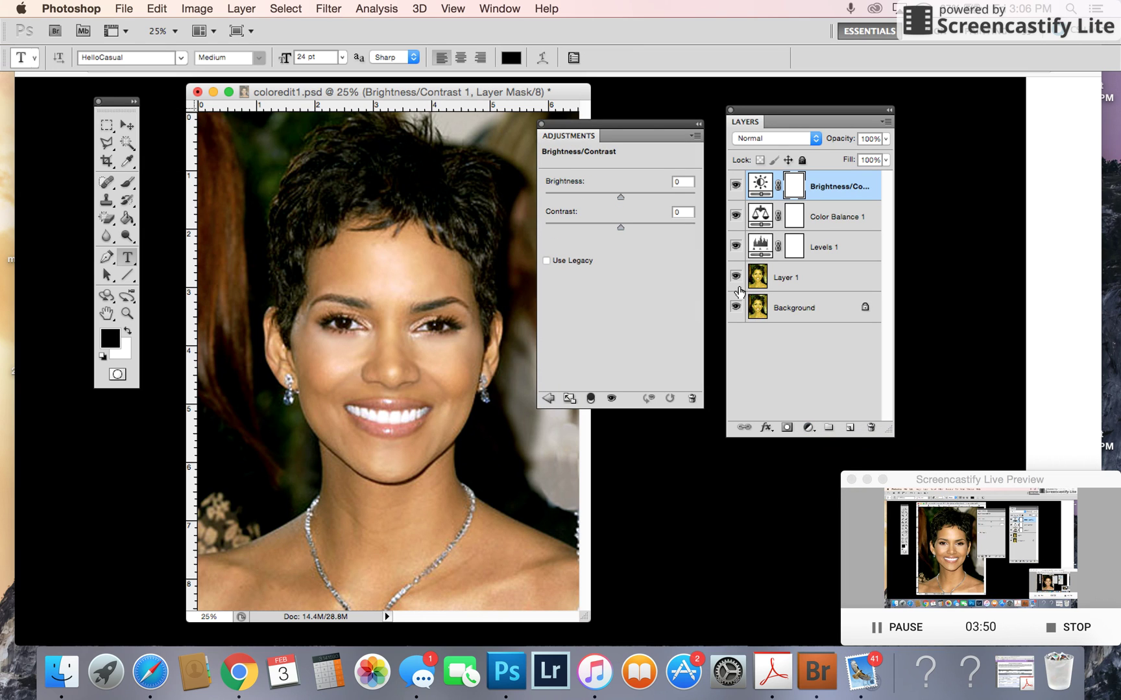
drag(585, 135, 586, 130)
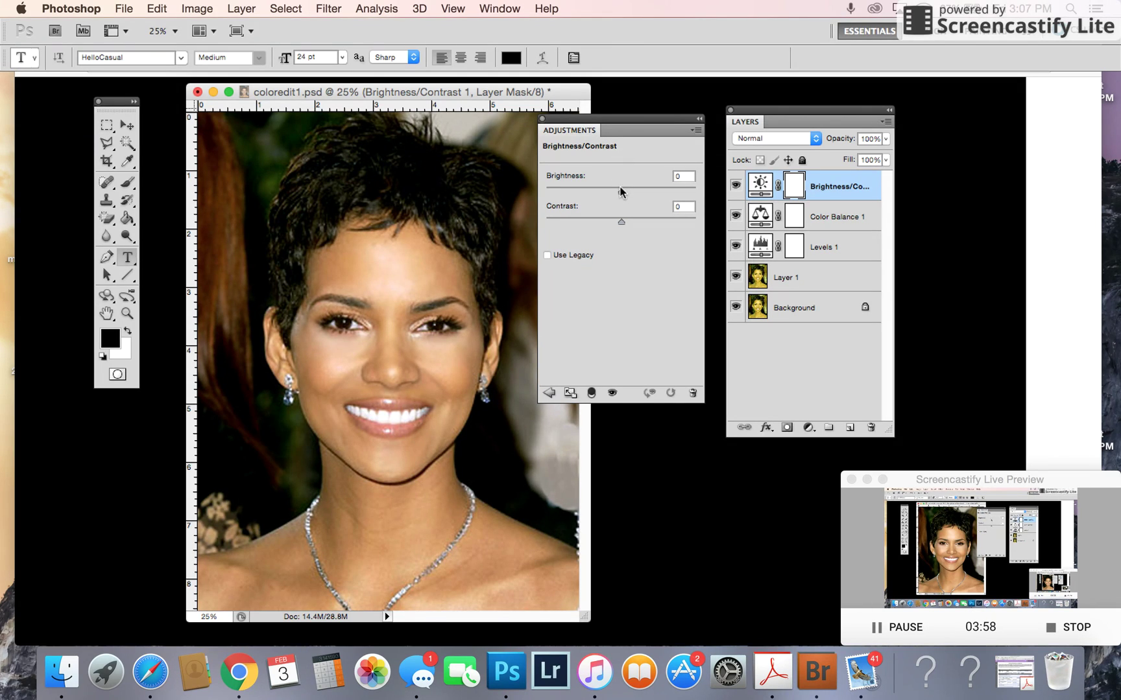
mouse_move(622, 189)
mouse_down()
mouse_move(636, 188)
mouse_move(588, 195)
mouse_move(618, 187)
mouse_move(630, 225)
mouse_move(708, 222)
mouse_move(624, 221)
mouse_move(624, 191)
mouse_up()
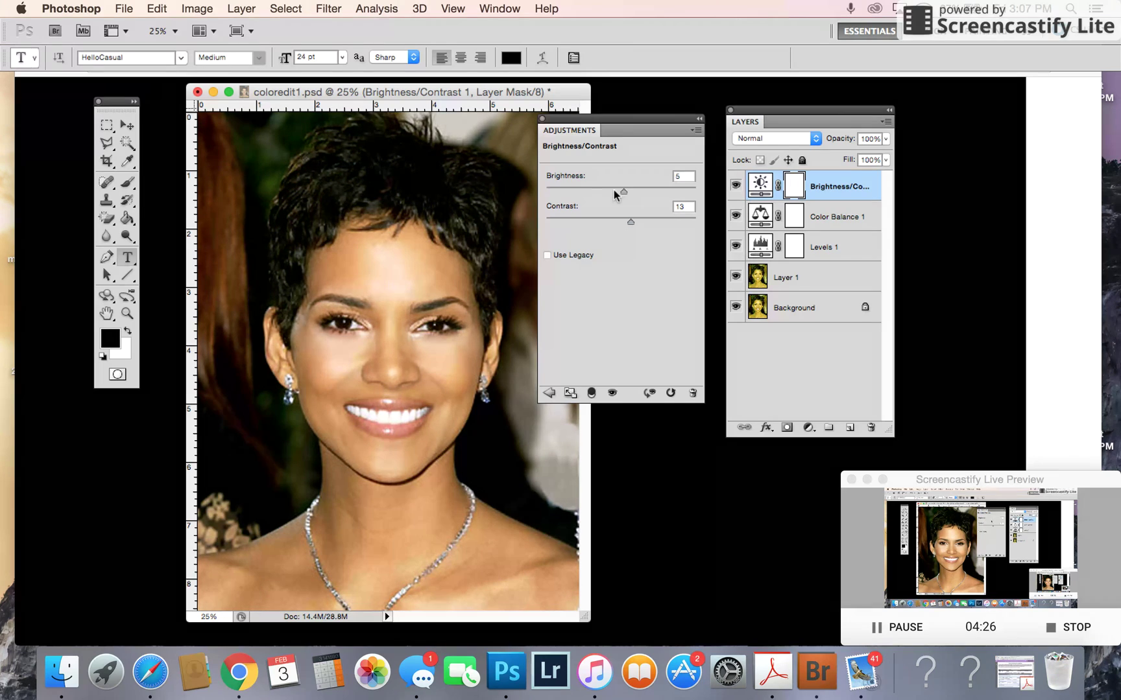
click(541, 120)
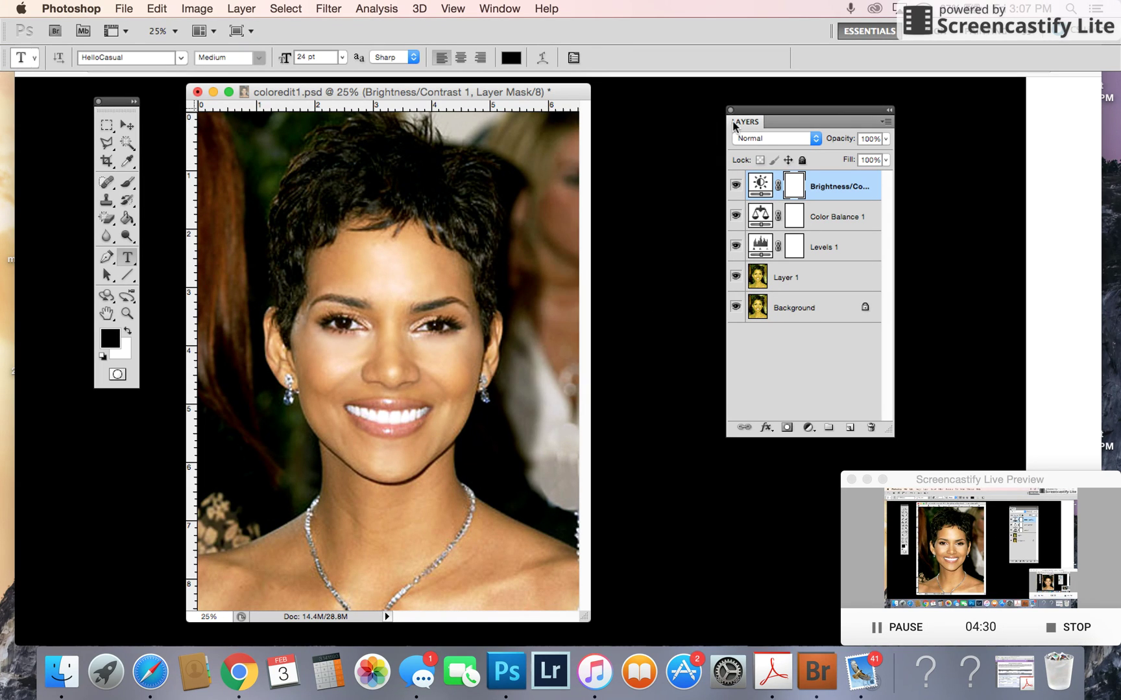
Step: Reopen the Color Balance layer's settings beside the layer list and shift the midtones slightly further toward red
drag(733, 128, 647, 130)
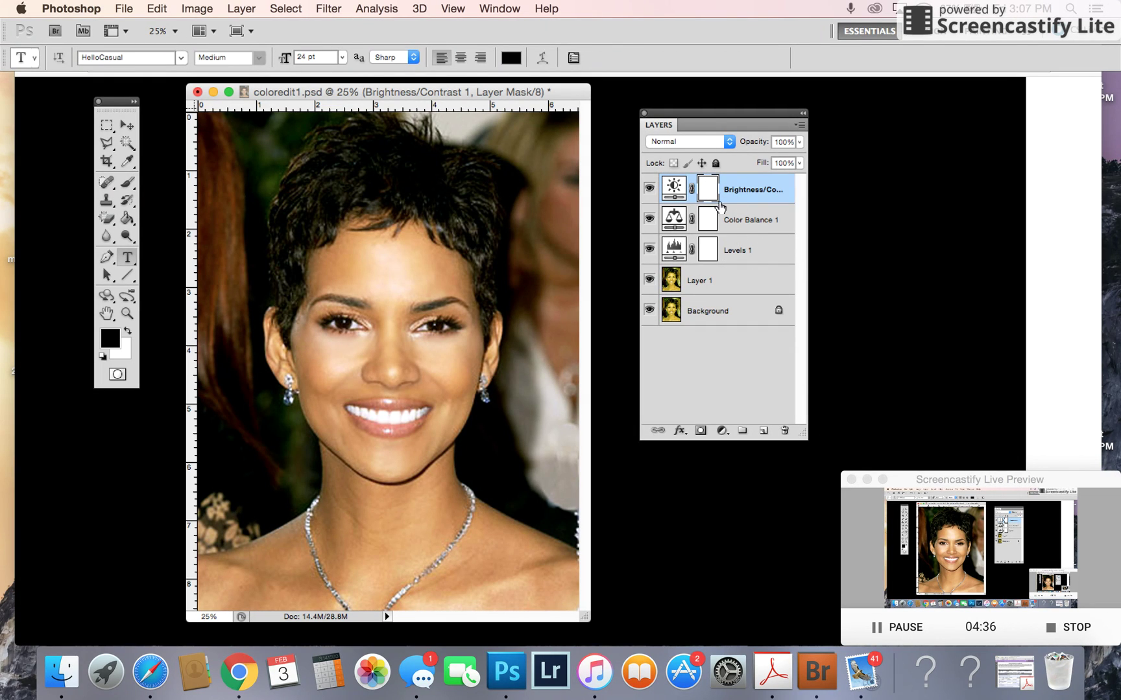
click(722, 431)
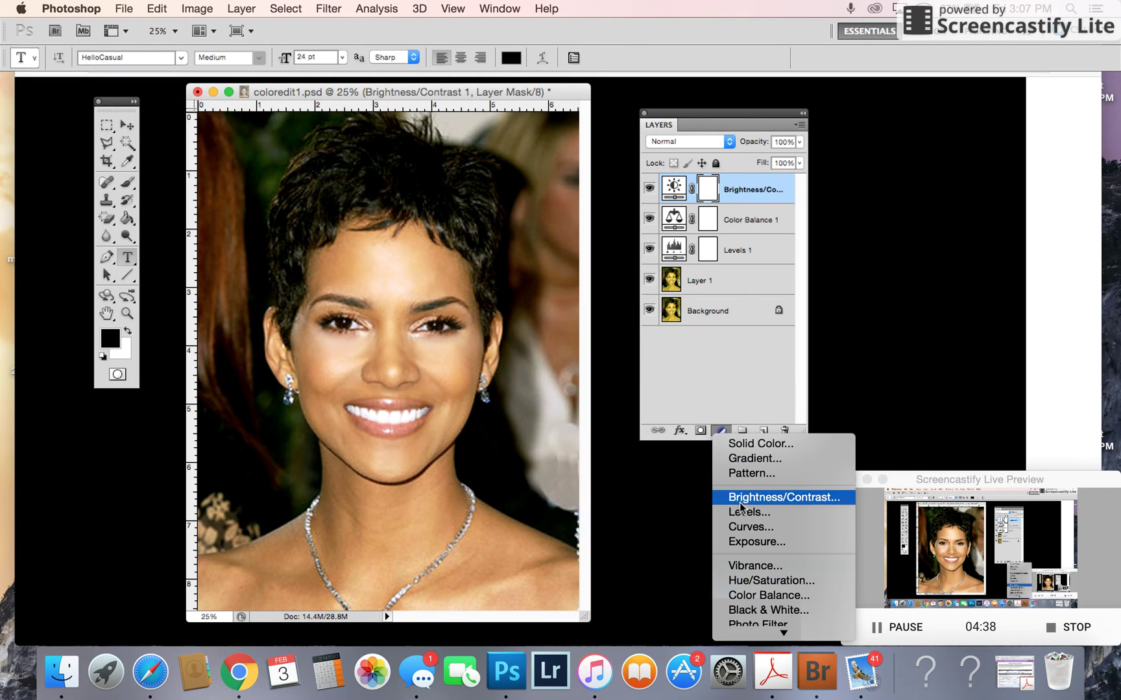
click(724, 383)
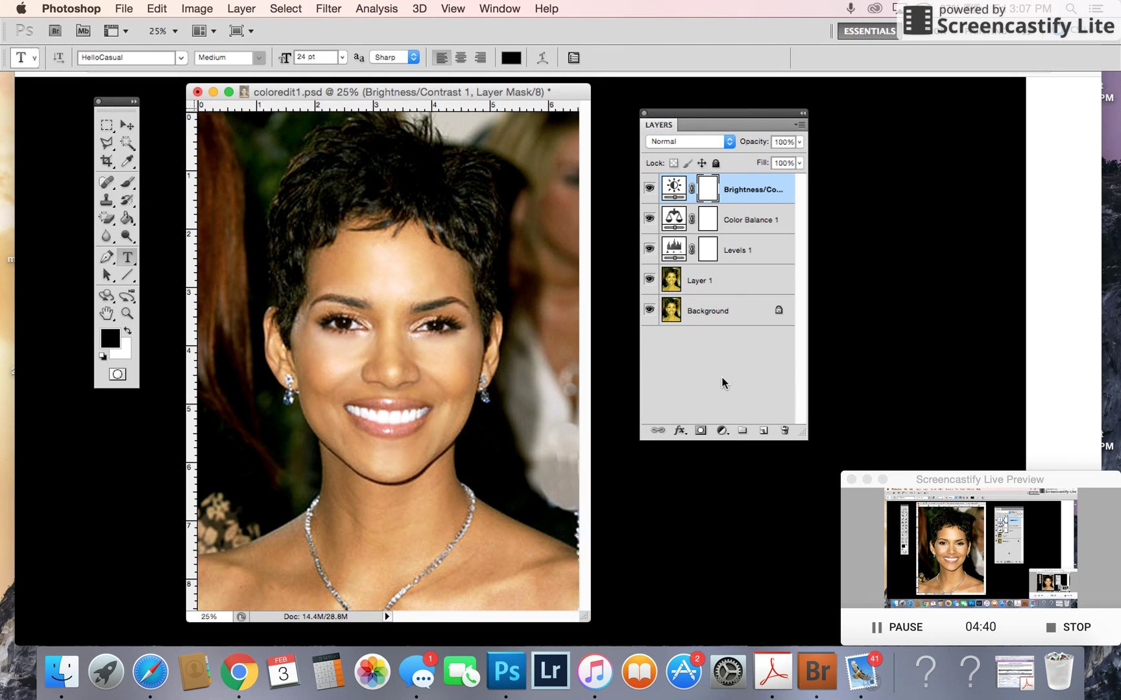
double_click(735, 220)
double_click(686, 222)
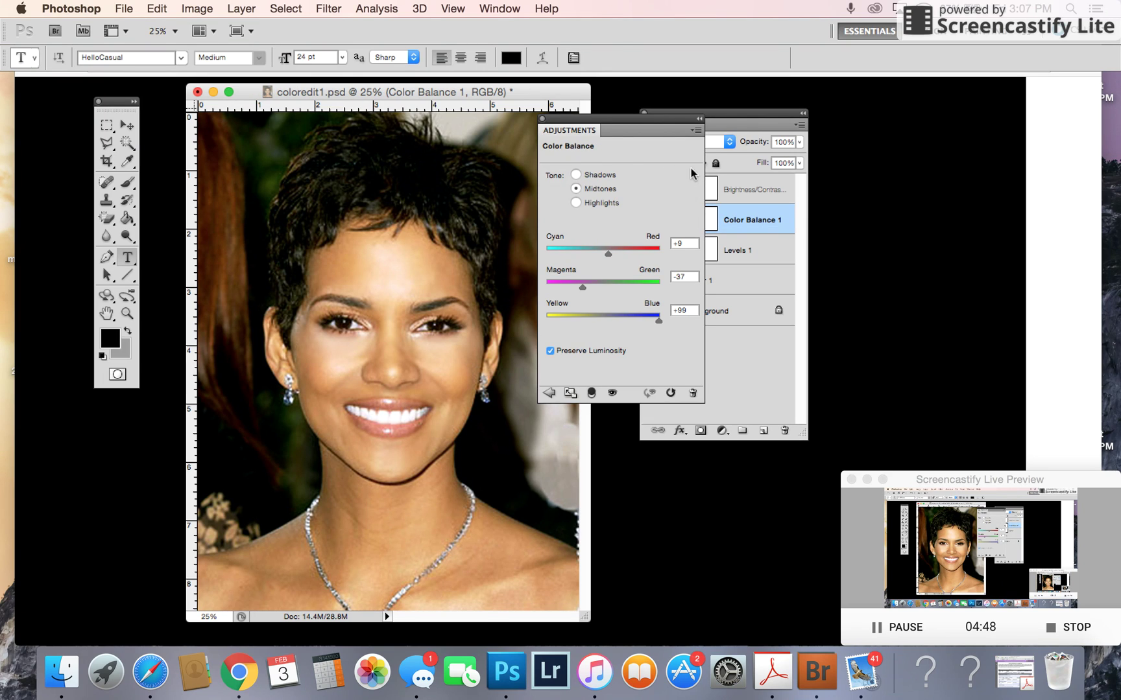
drag(588, 143, 871, 144)
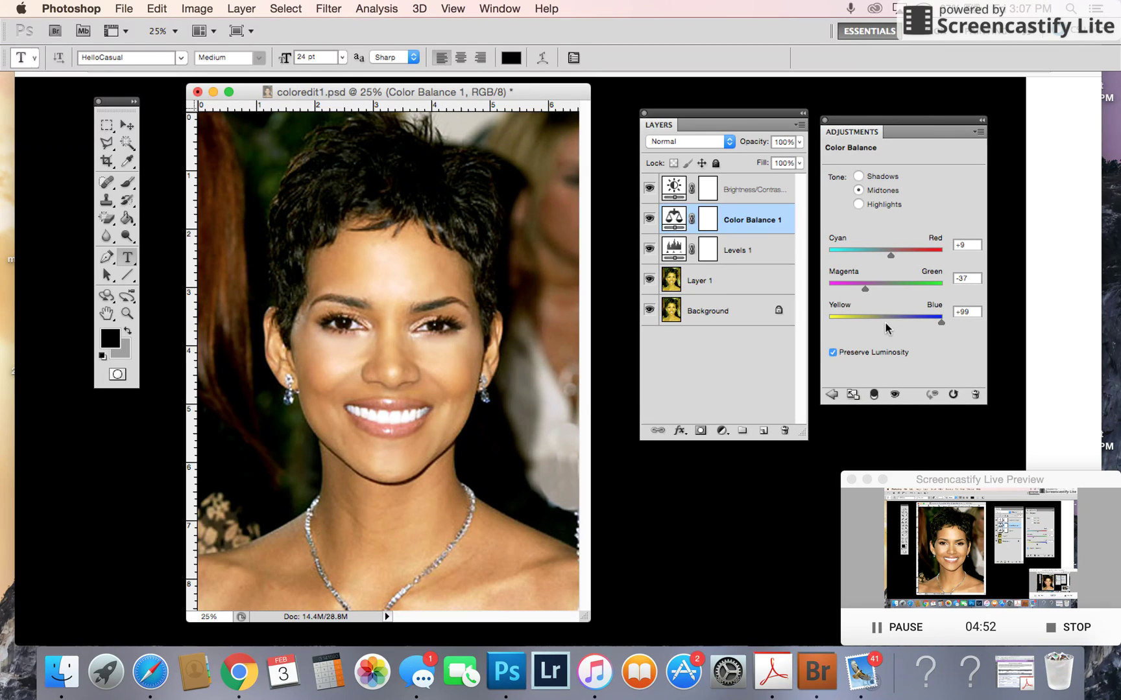
mouse_move(891, 260)
mouse_down()
mouse_move(880, 260)
mouse_move(894, 260)
mouse_up()
click(824, 121)
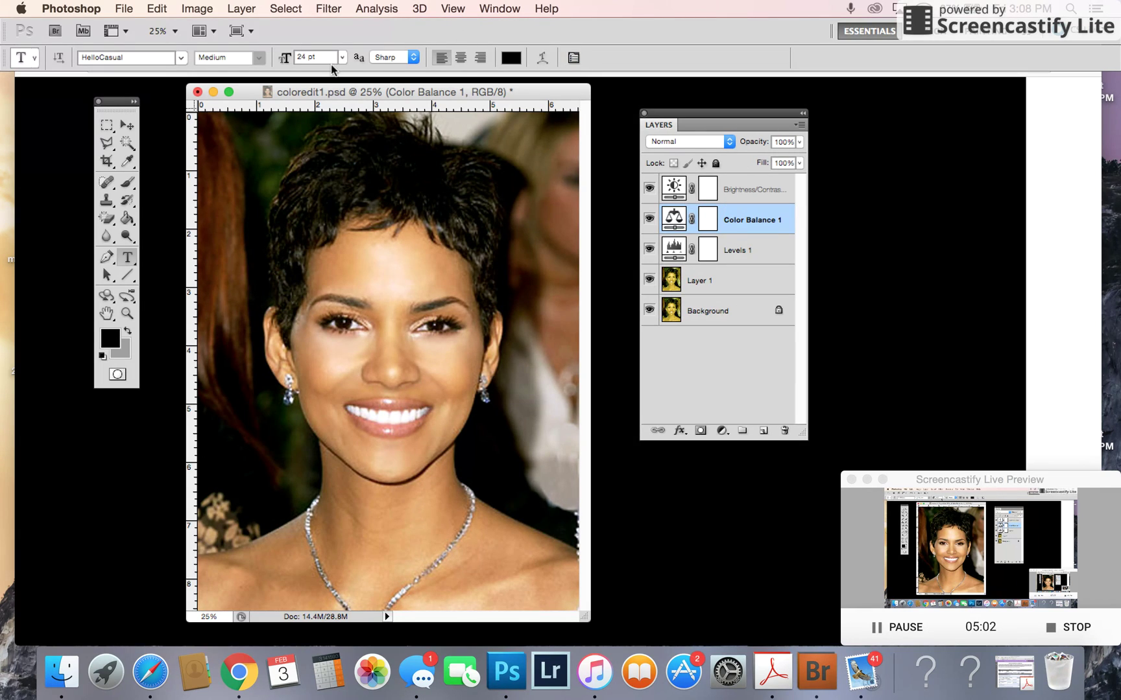
Step: Save the layered document as a Photoshop file named color_edit1.psd on the Desktop, with layers and Maximize Compatibility kept on
click(133, 8)
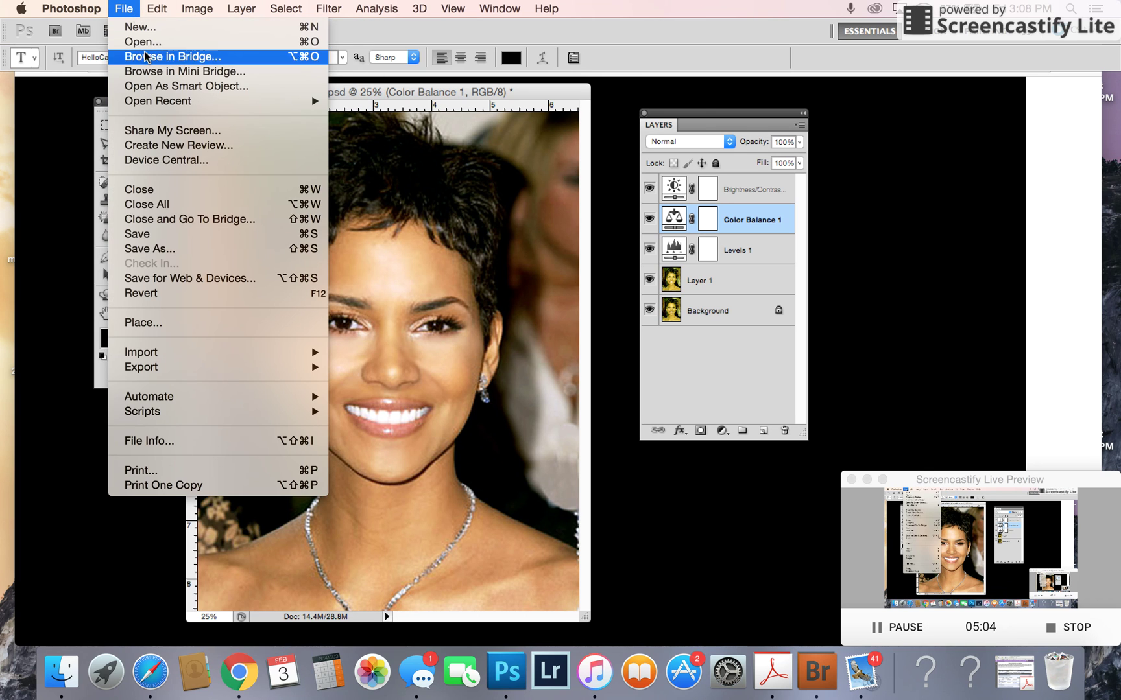
click(172, 249)
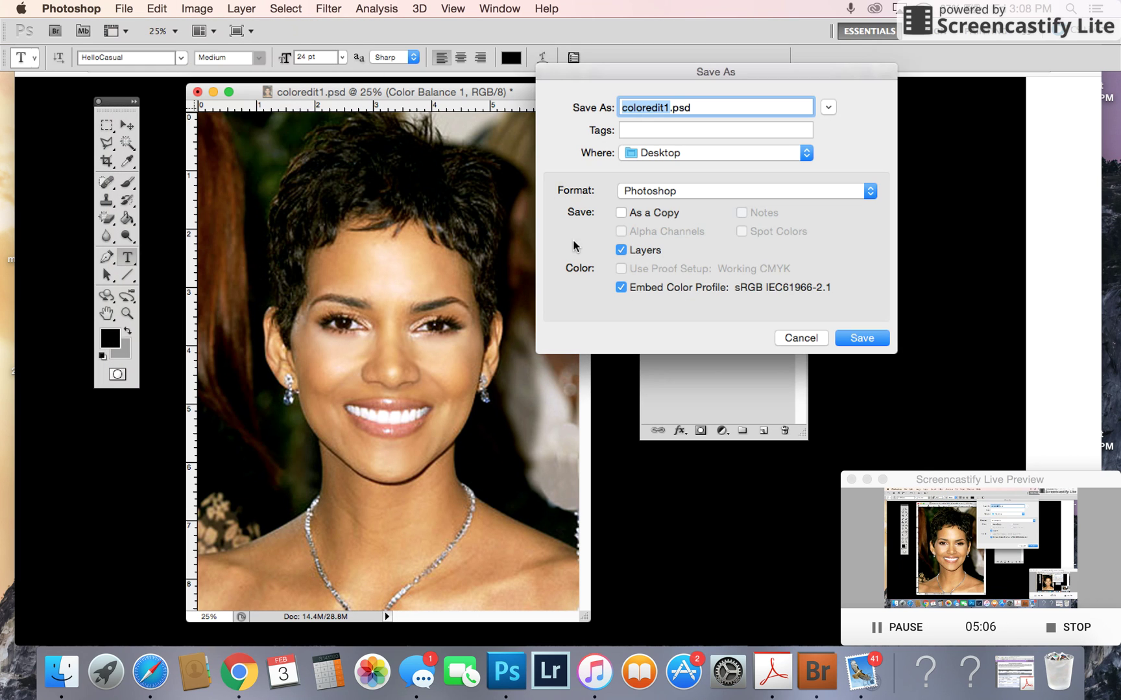
click(657, 153)
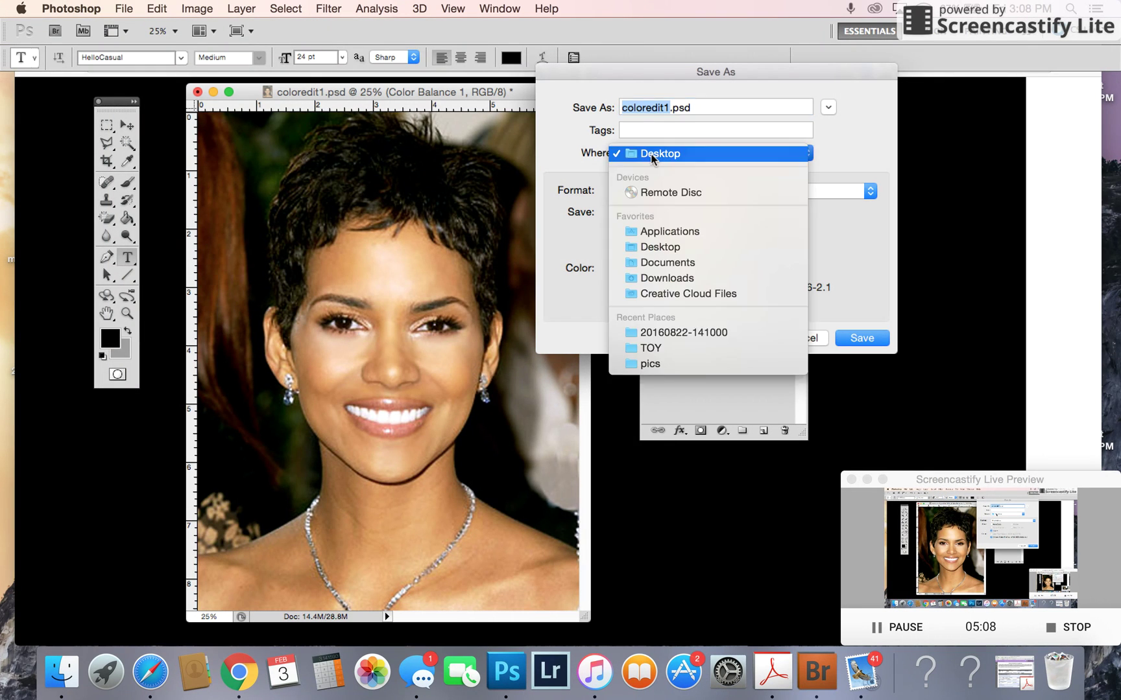
click(657, 153)
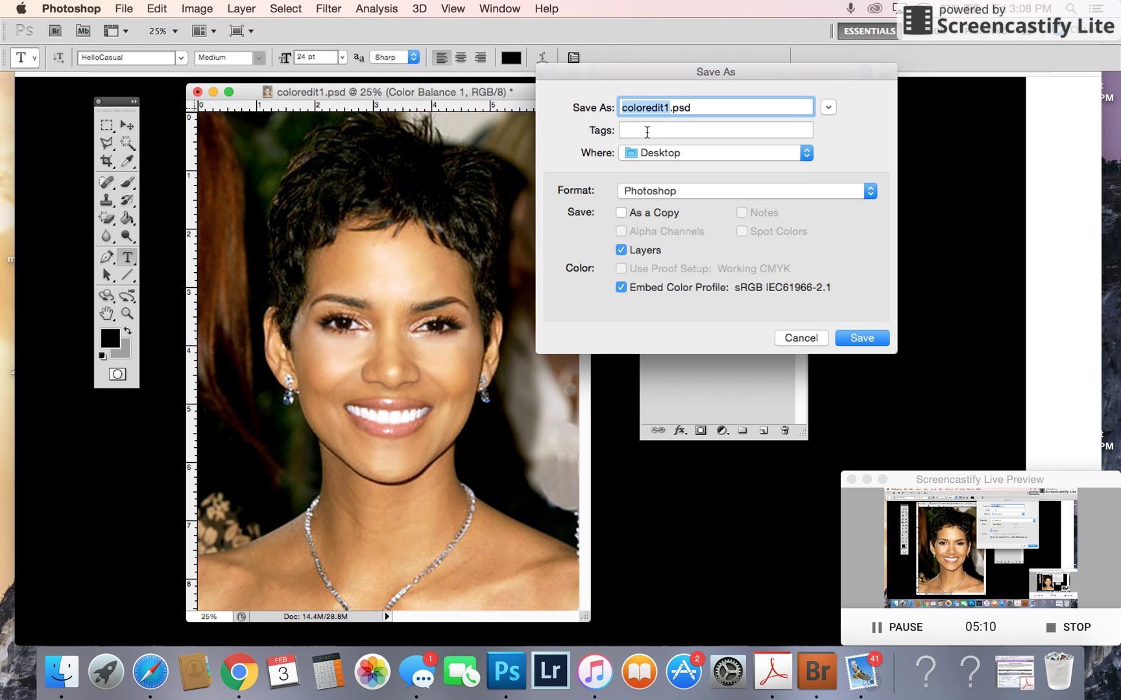
text(color_edit)
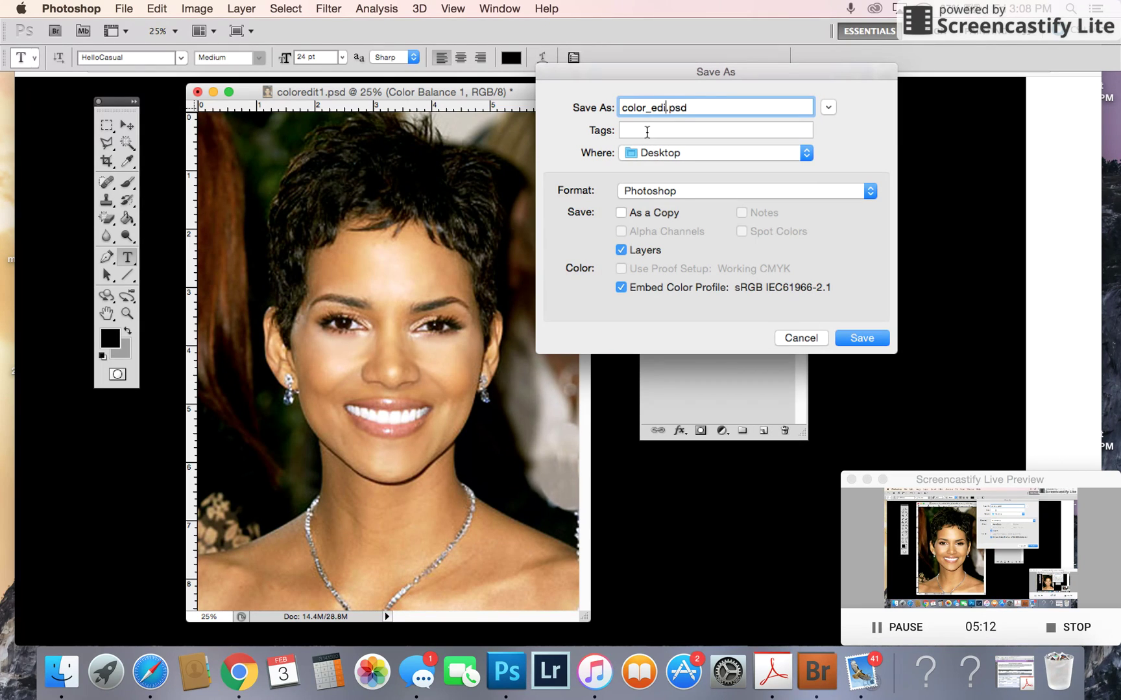
text(1)
click(863, 338)
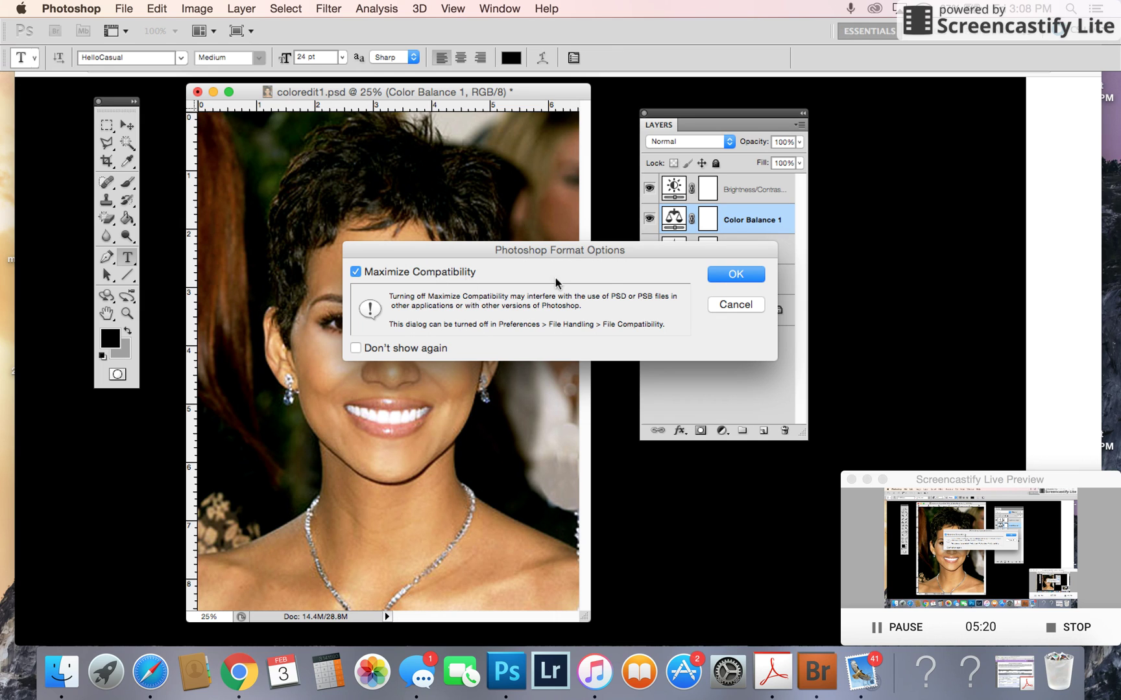
click(711, 274)
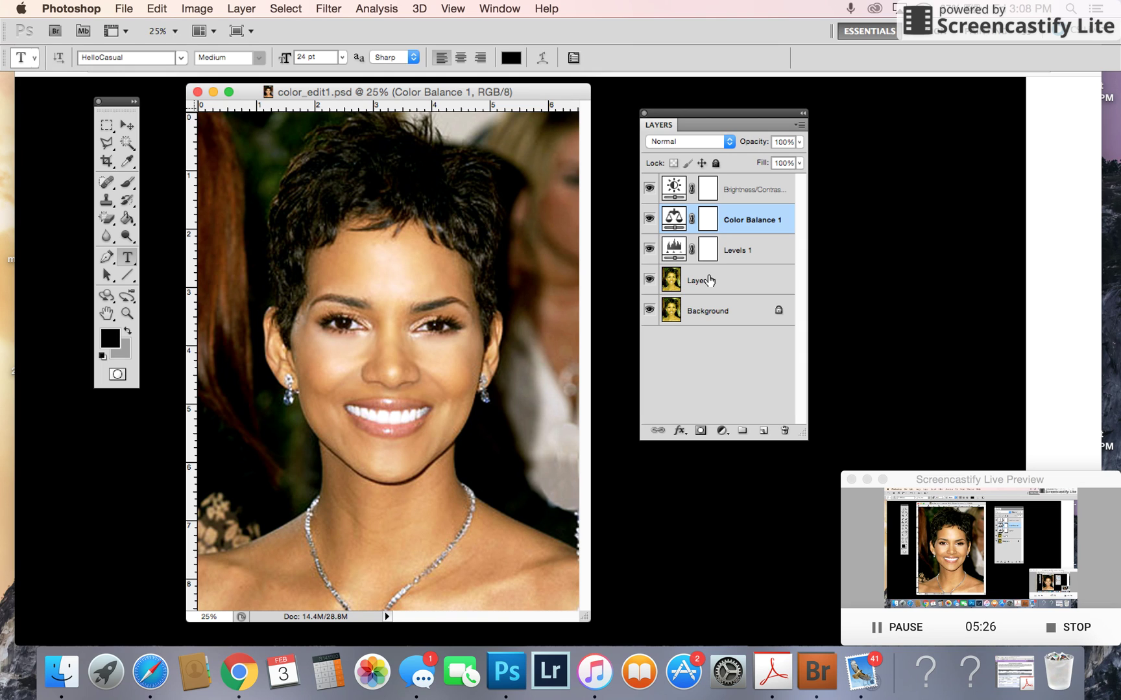
click(1011, 340)
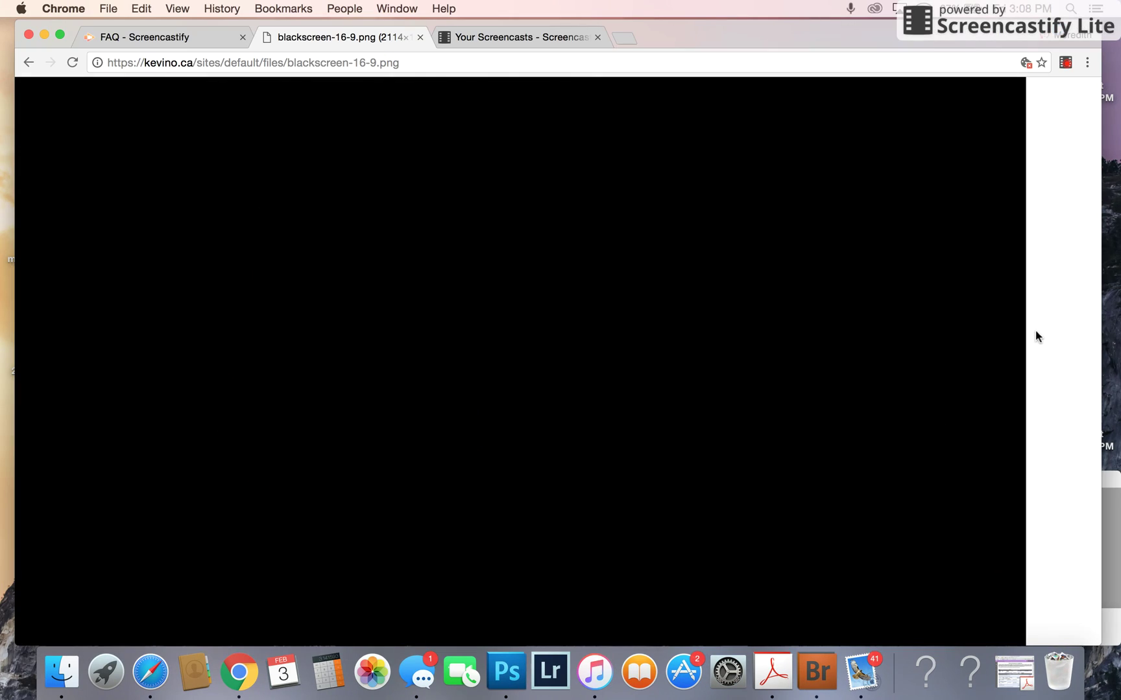
click(1062, 67)
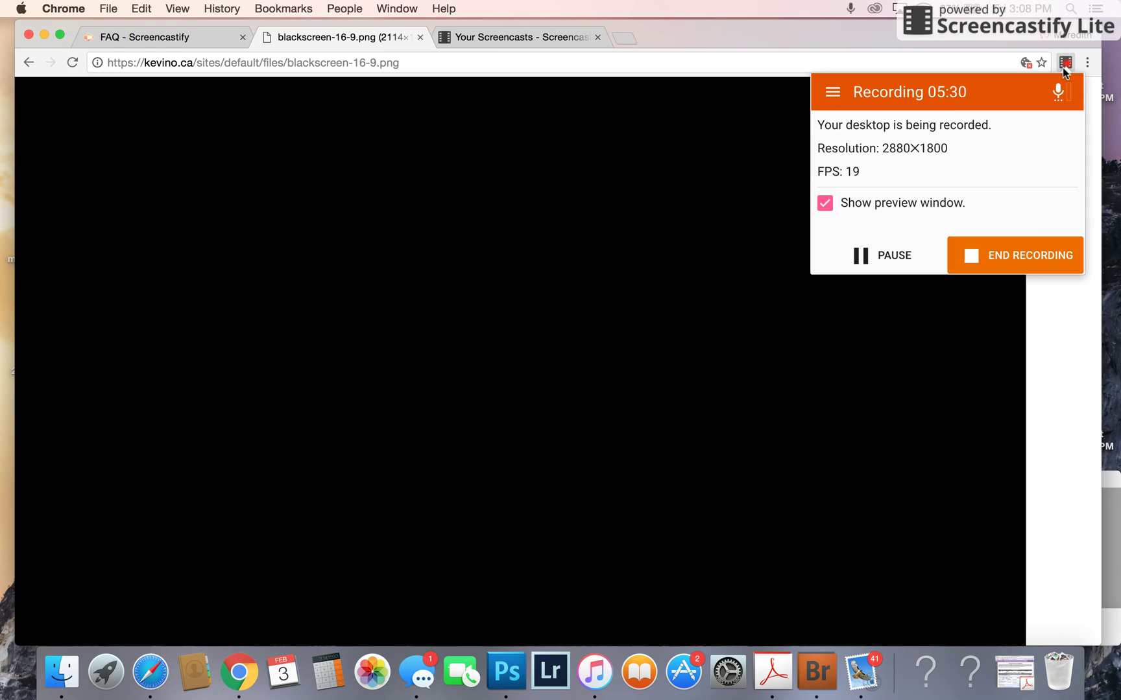